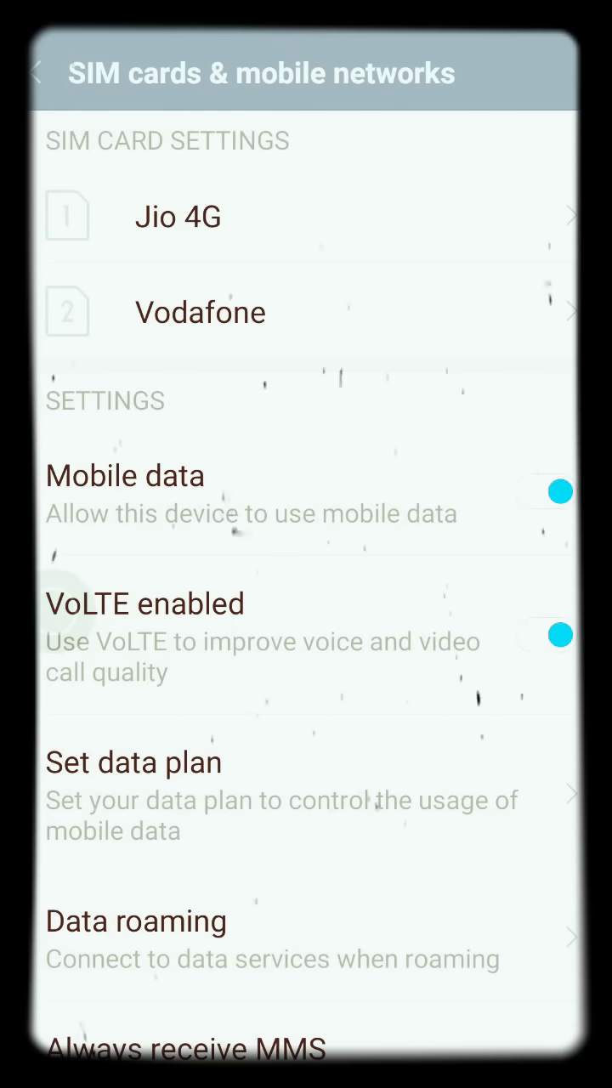
click(178, 217)
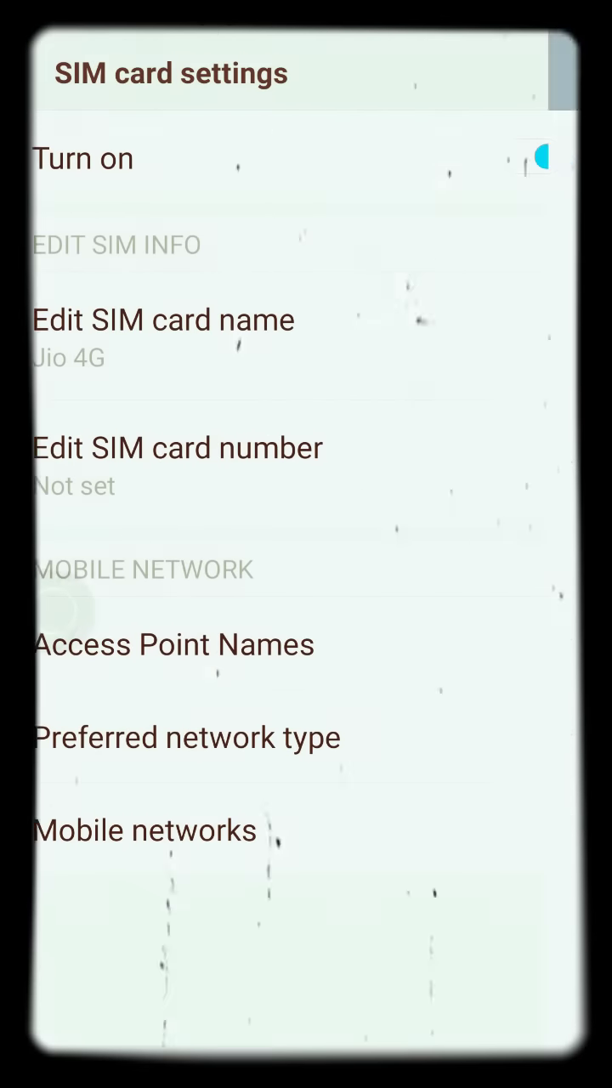
click(59, 608)
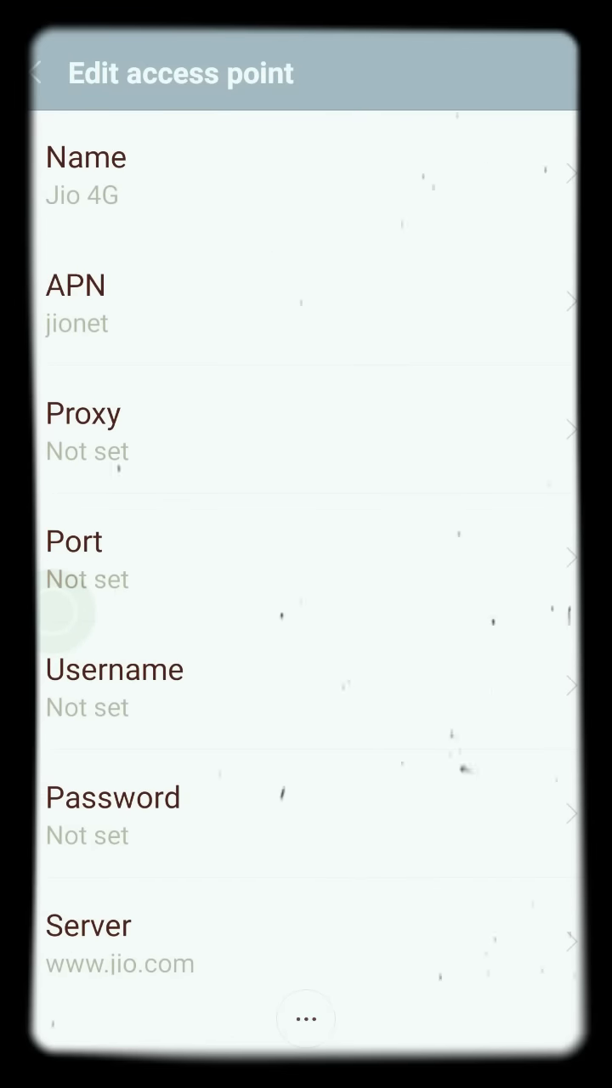
drag(59, 612, 60, 547)
mouse_move(60, 612)
mouse_down()
mouse_move(60, 547)
mouse_move(59, 557)
mouse_up()
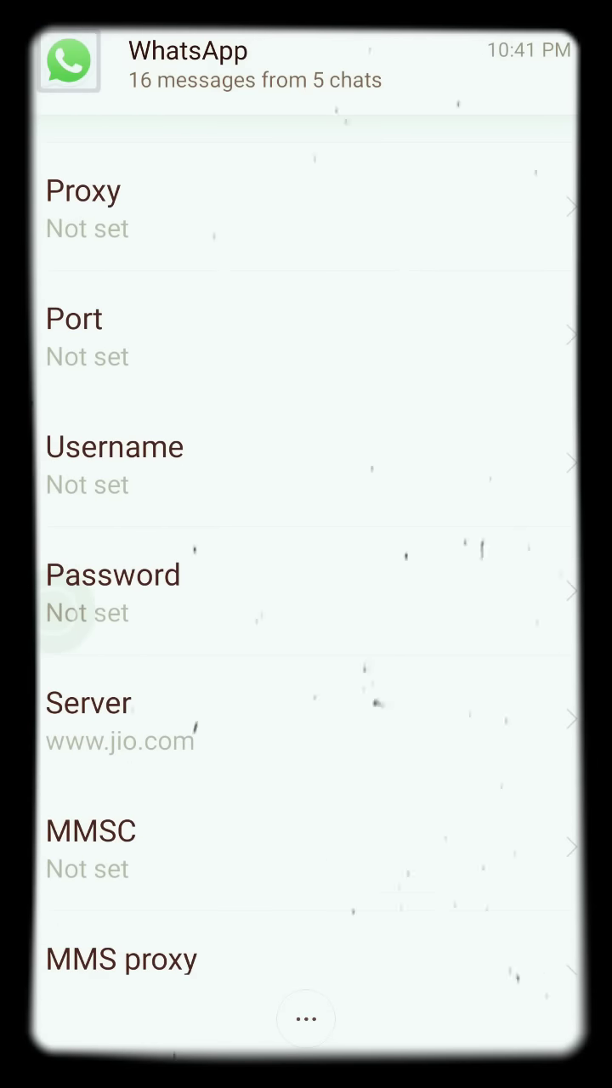
drag(59, 642, 62, 595)
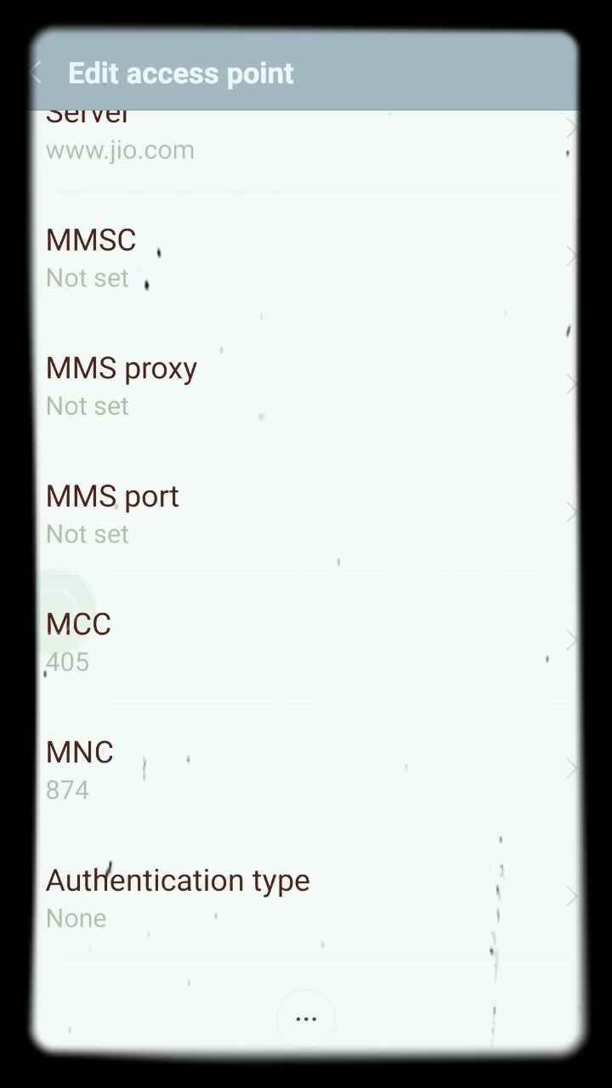
mouse_move(60, 600)
mouse_down()
mouse_move(60, 581)
mouse_move(60, 613)
mouse_move(60, 604)
mouse_up()
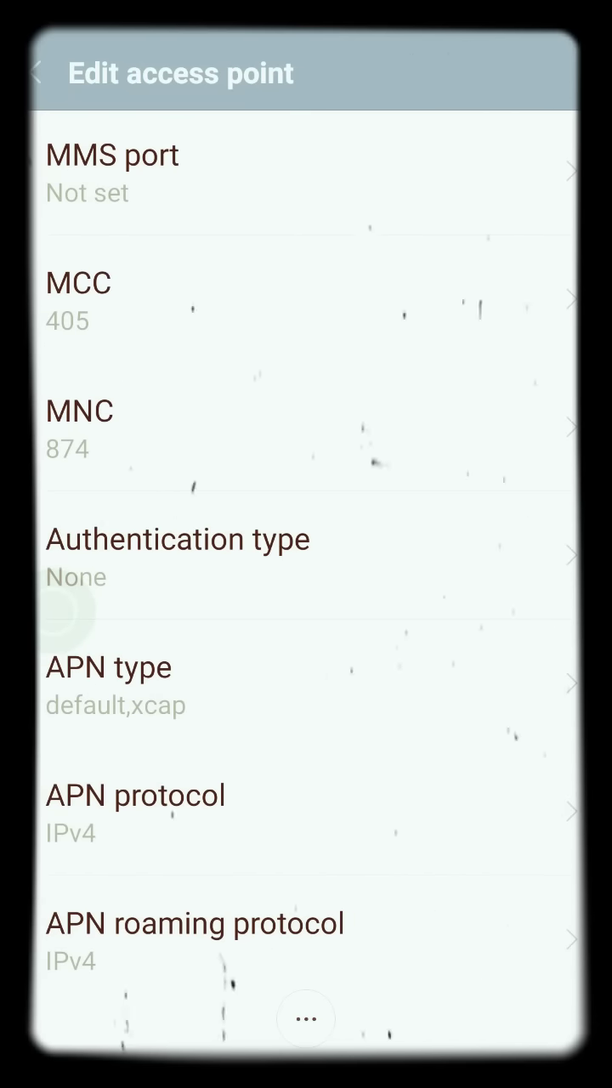
drag(59, 610, 59, 533)
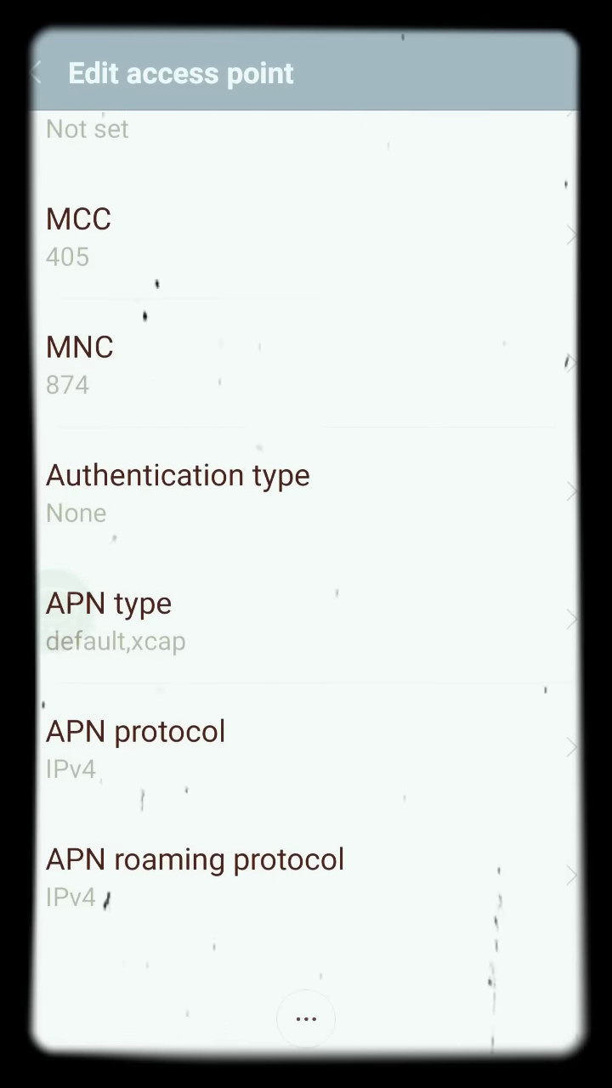
drag(59, 610, 59, 570)
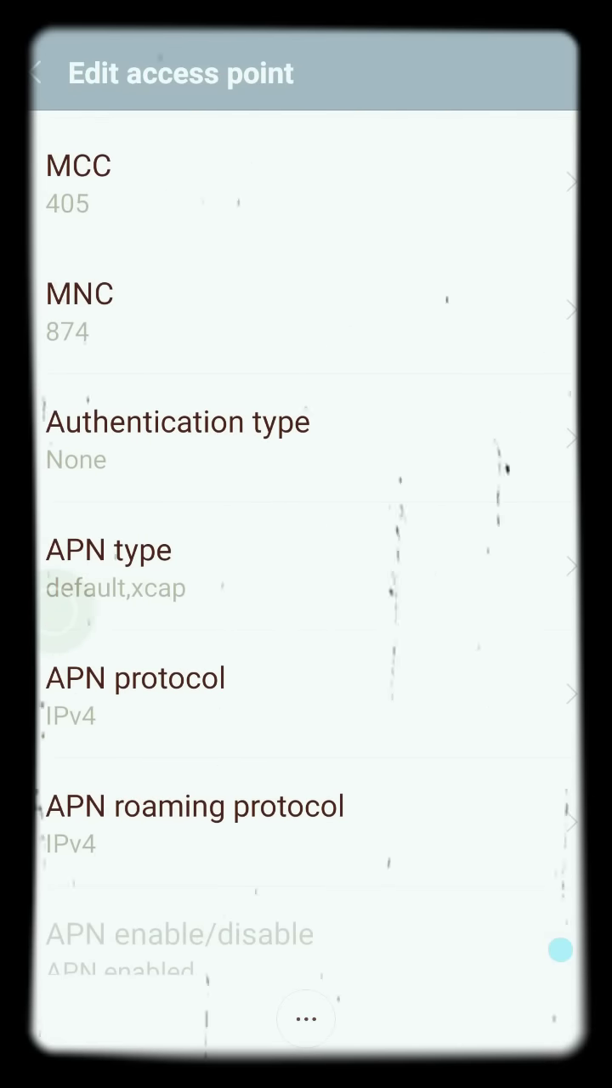
- Bring up the APN protocol chooser listing IPv4, IPv6 and IPv4/IPv6
click(136, 693)
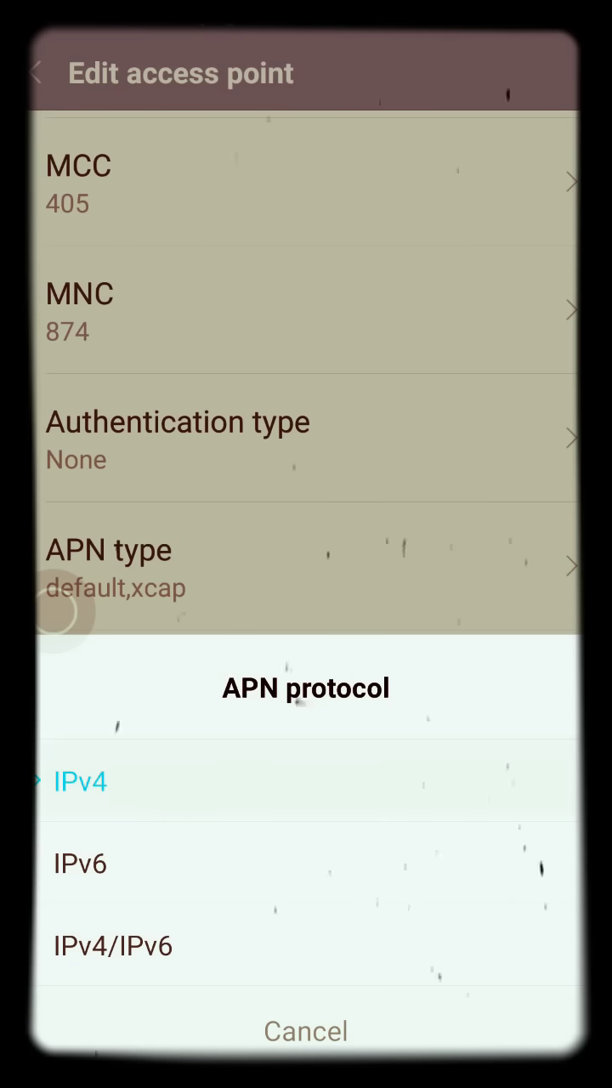
- Keep IPv4 as the Jio 4G APN protocol
click(56, 612)
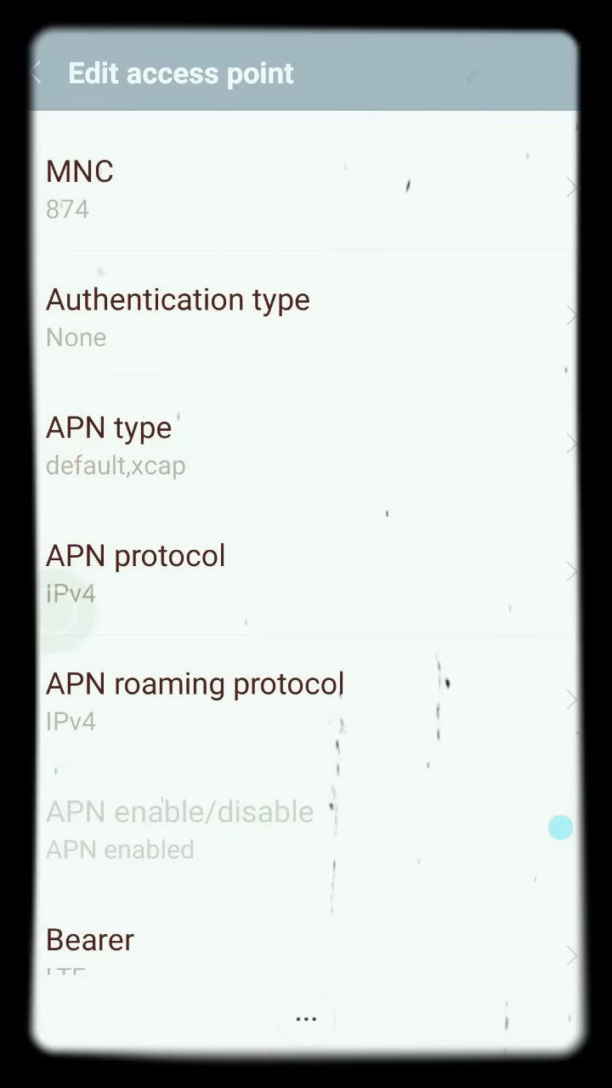
scroll(56, 613, down, 3)
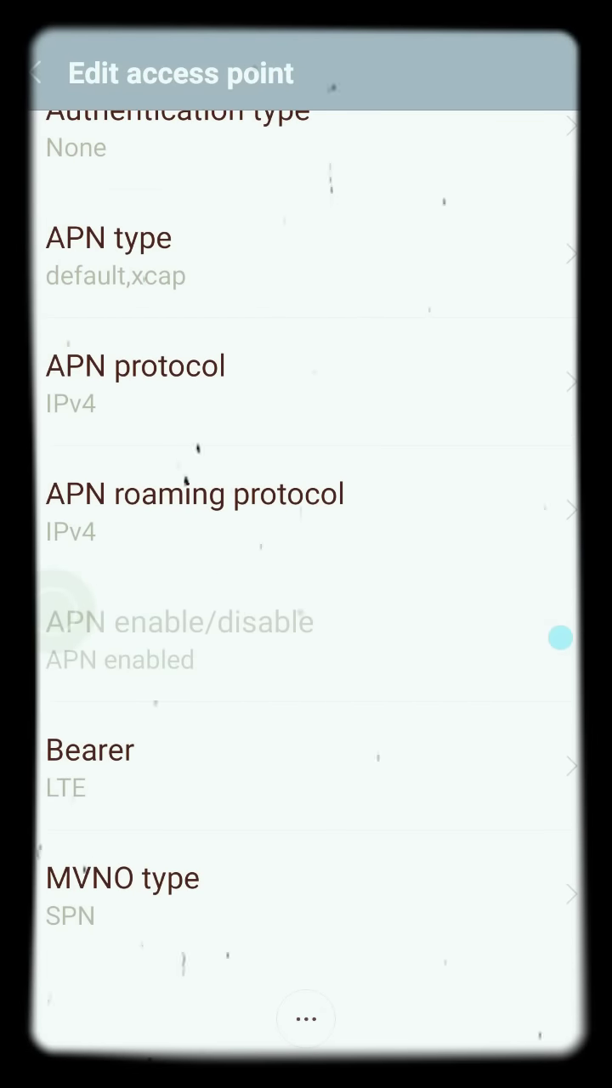
- Confirm the Jio 4G access point uses LTE bearer and SPN MVNO type
click(89, 762)
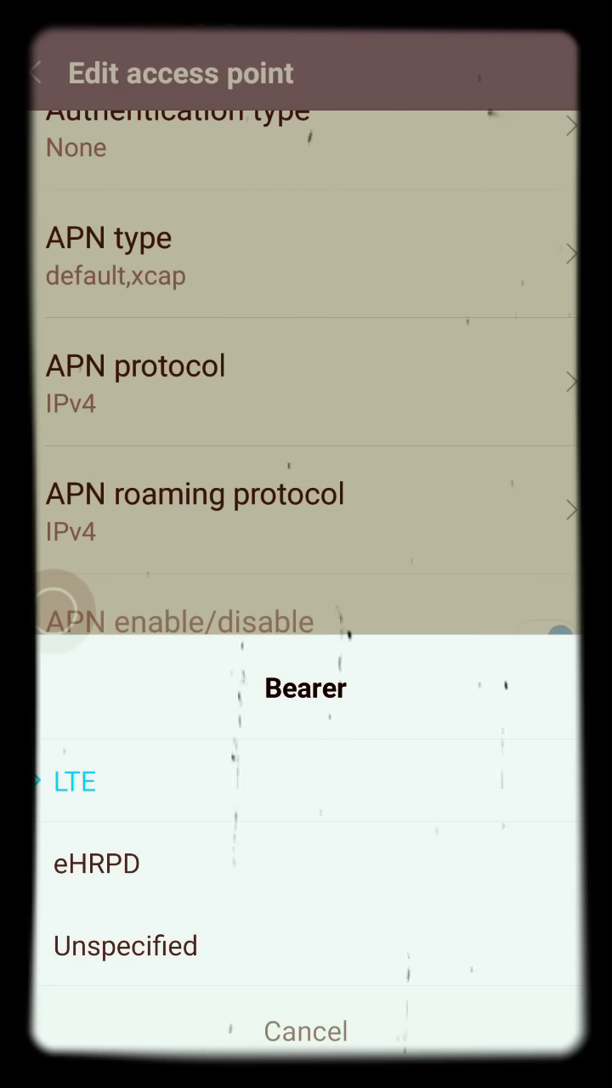
click(75, 781)
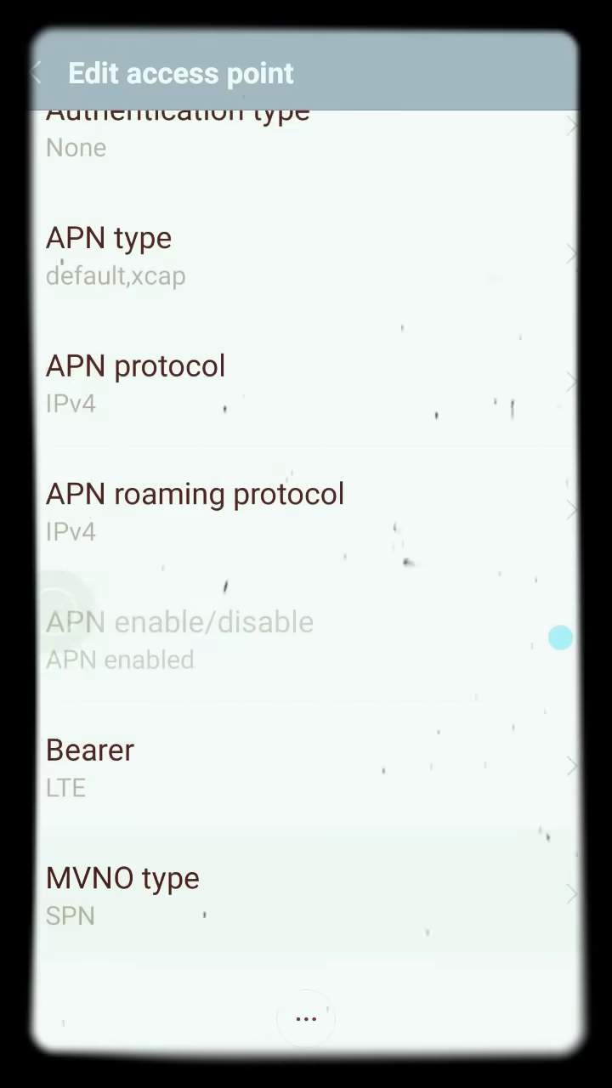
scroll(307, 595, down, 2)
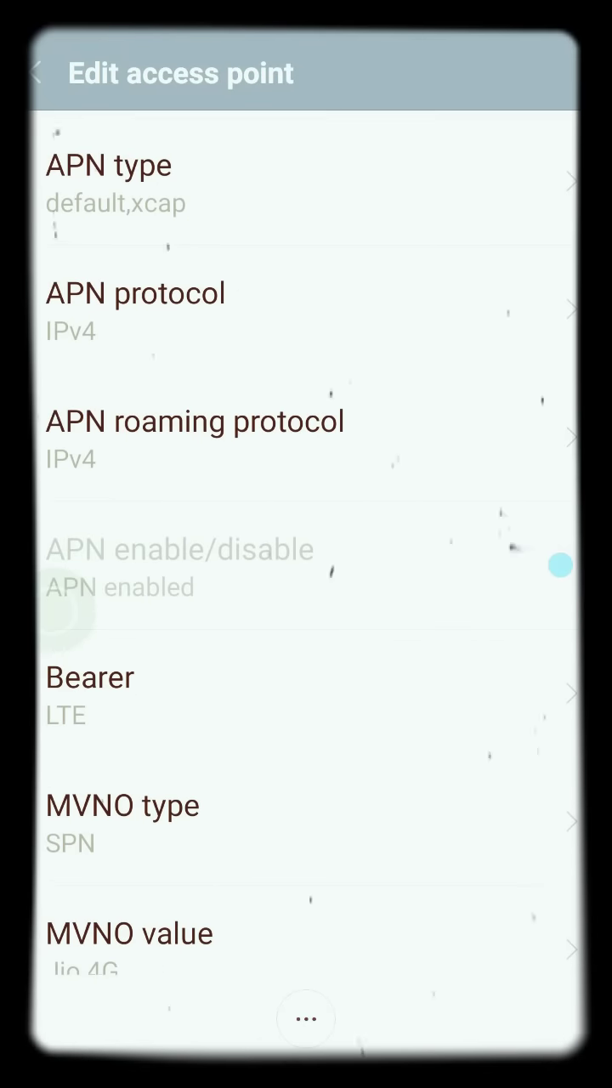
click(122, 815)
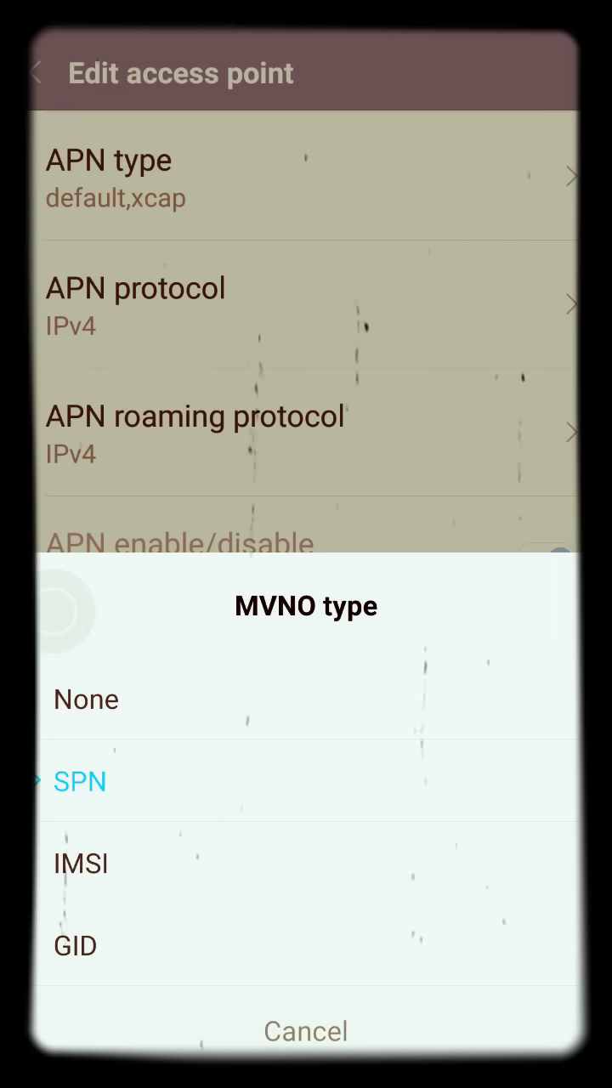
click(79, 781)
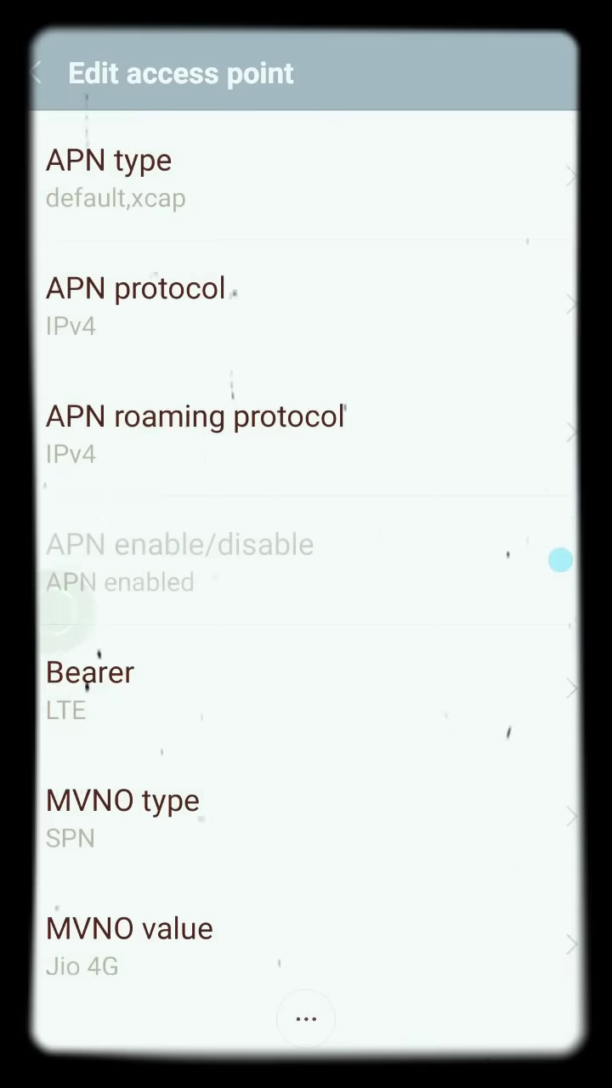
scroll(306, 595, down, 1)
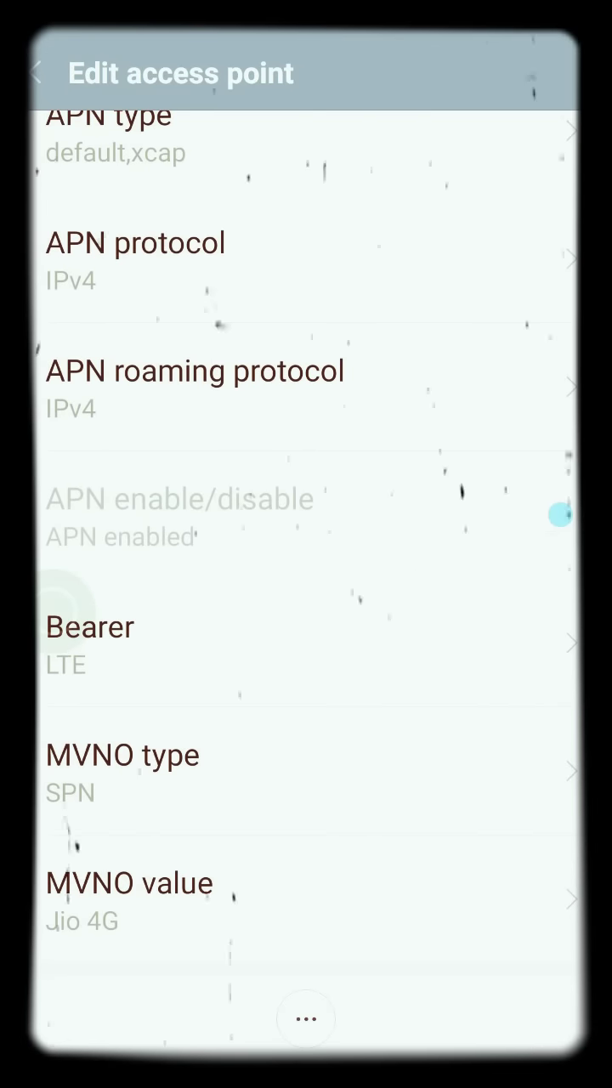
click(129, 893)
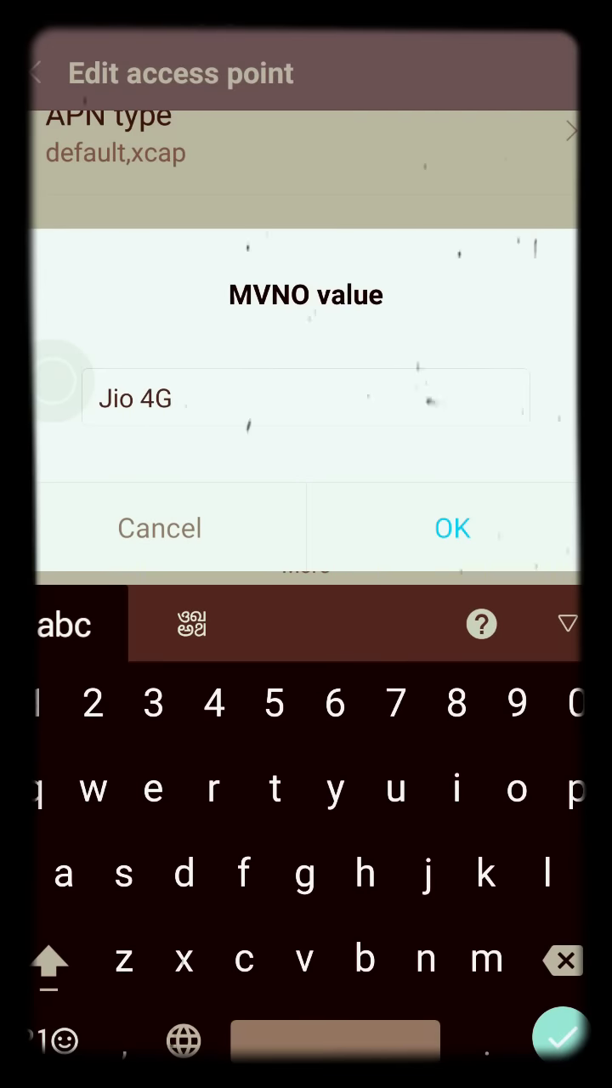
click(452, 528)
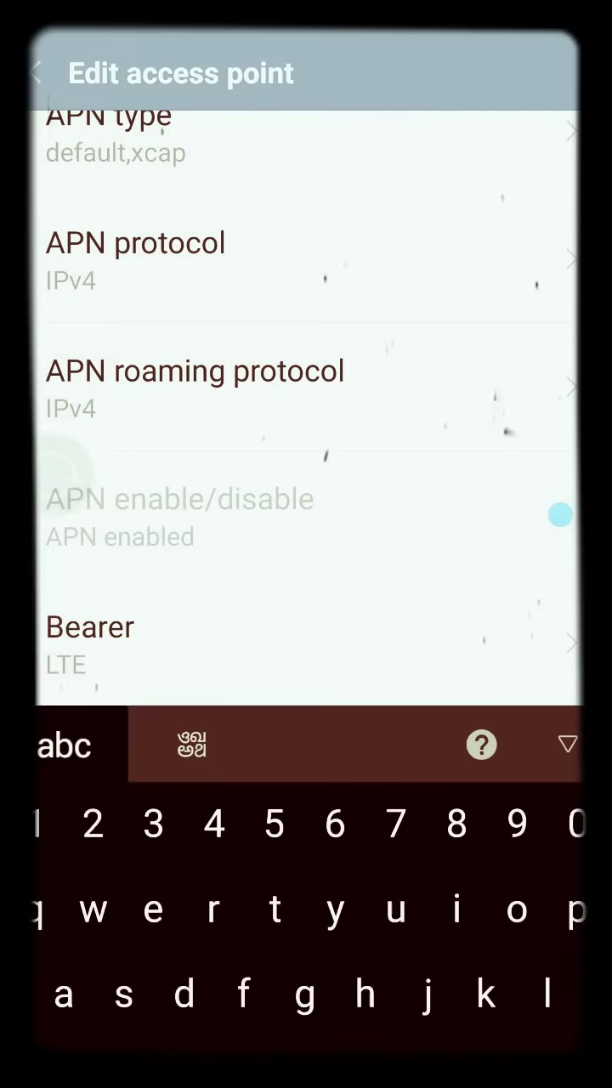